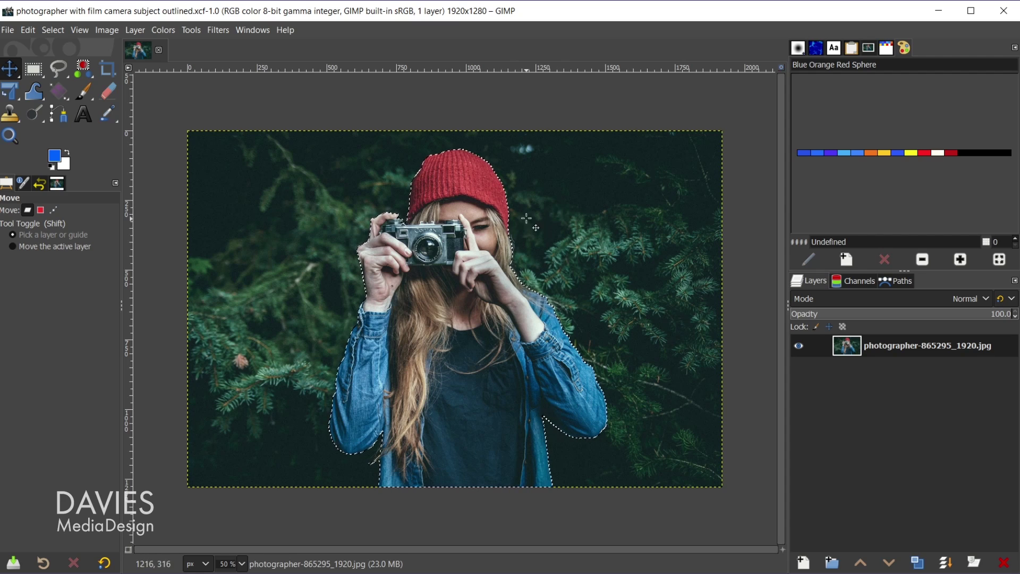
- Enlarge the outlined woman by dragging a Scale tool corner handle outward
click(16, 91)
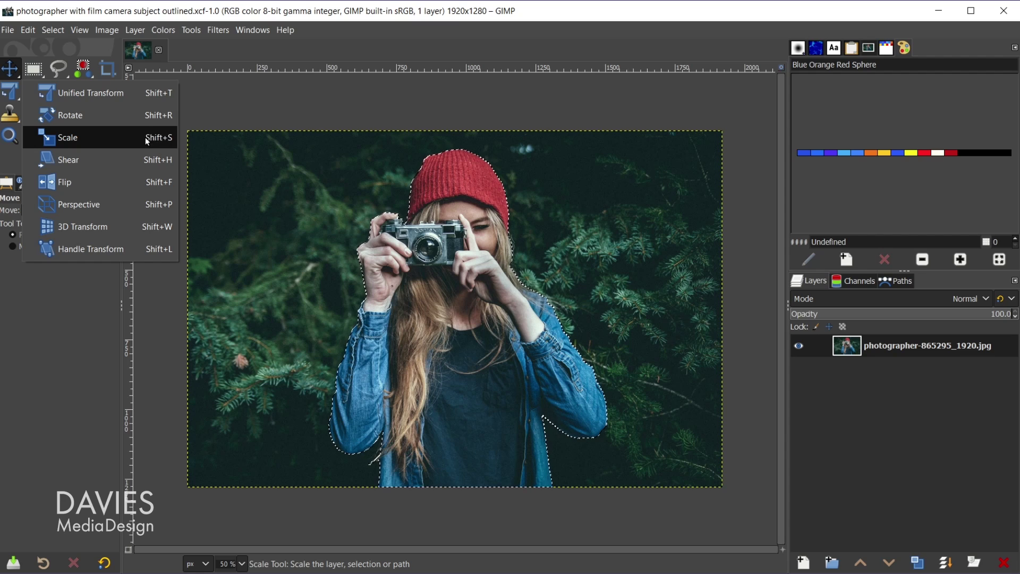
click(89, 138)
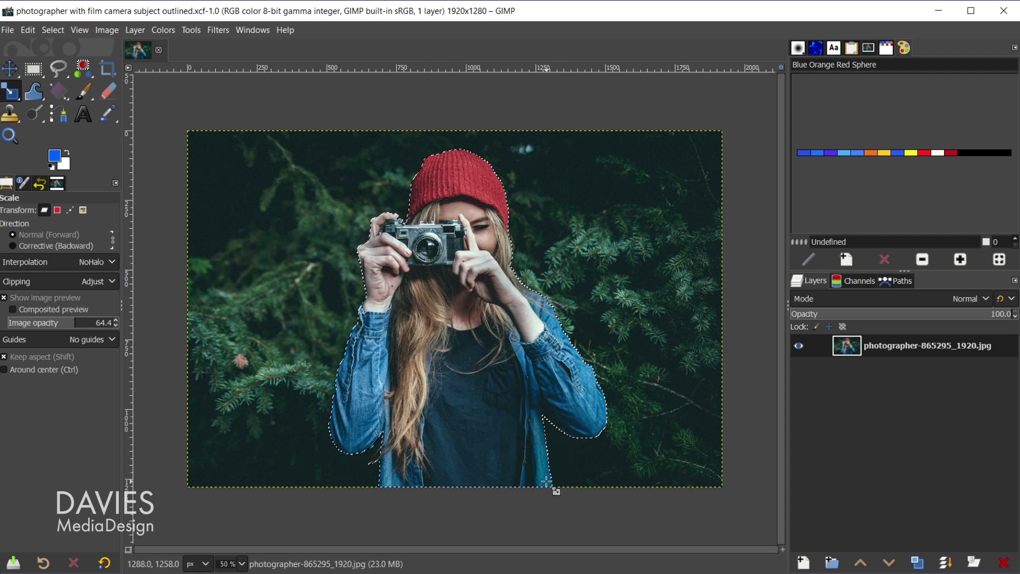
drag(548, 482, 645, 550)
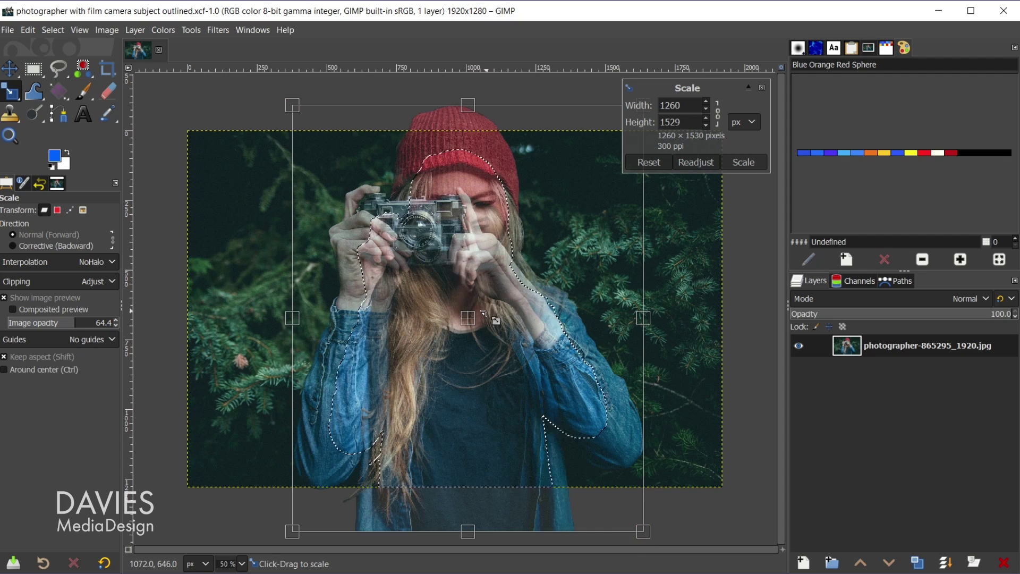
- Apply the scale, anchor it on a new Transformation layer, and toggle its visibility to compare
click(744, 163)
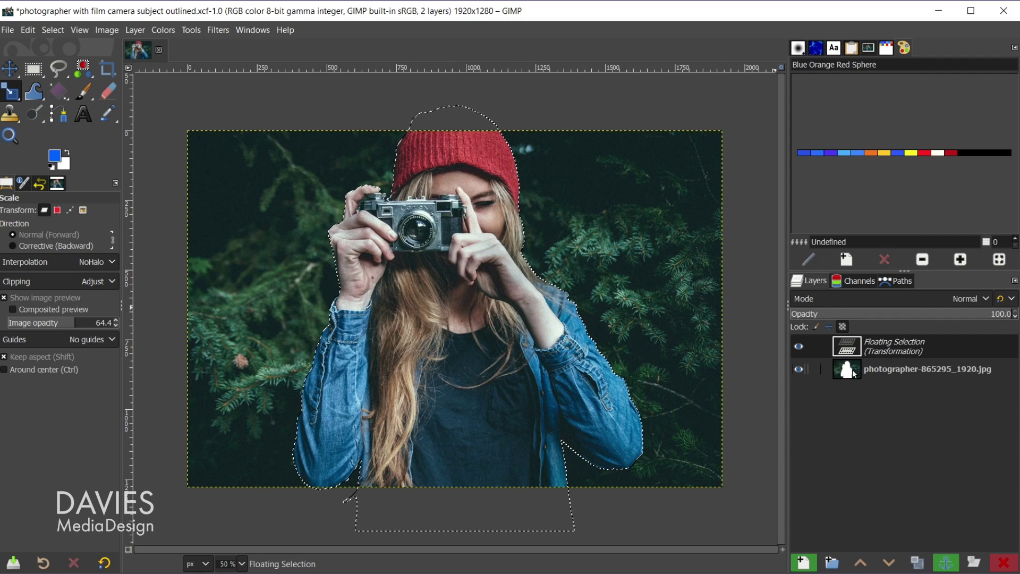
click(804, 562)
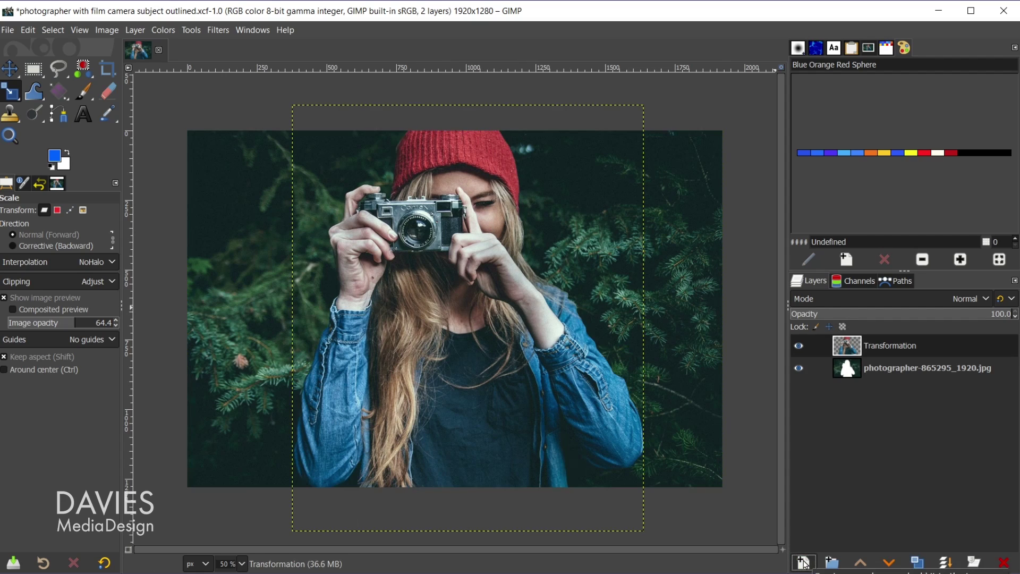
click(799, 346)
click(799, 346)
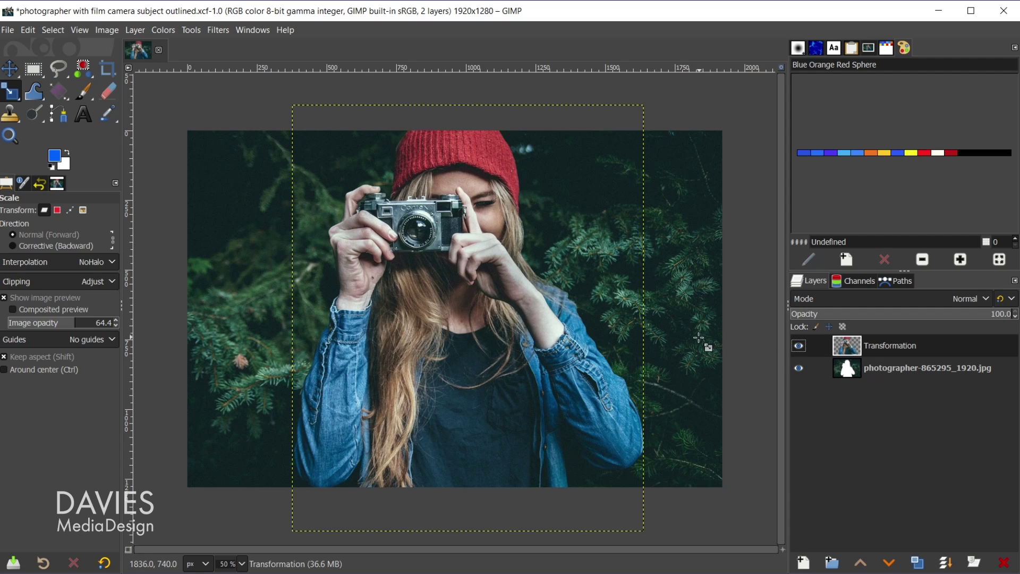
- Undo the layer scaling and set the Scale tool's transform mode to Selection
key(ctrl+v)
key(ctrl+z)
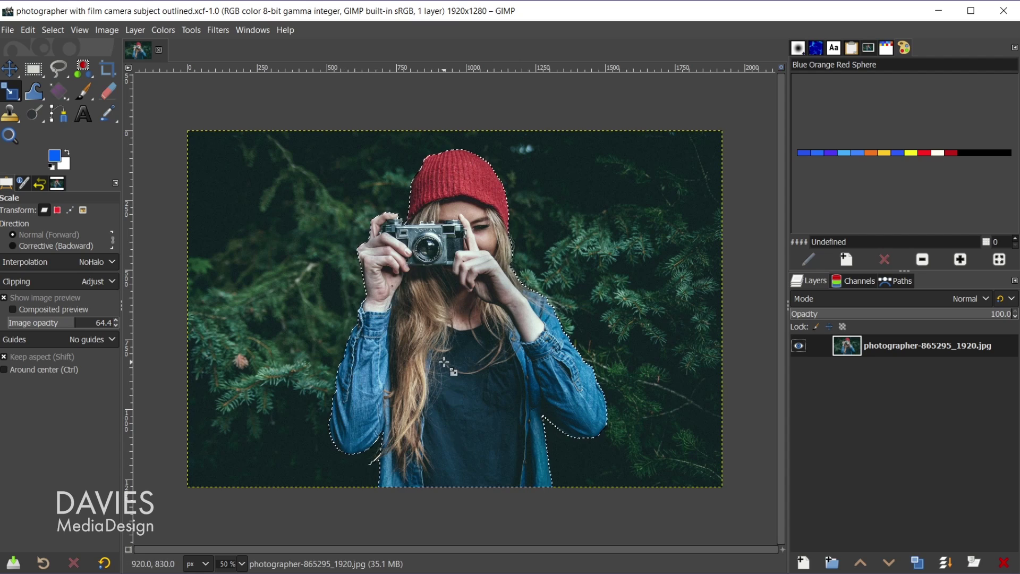
click(60, 212)
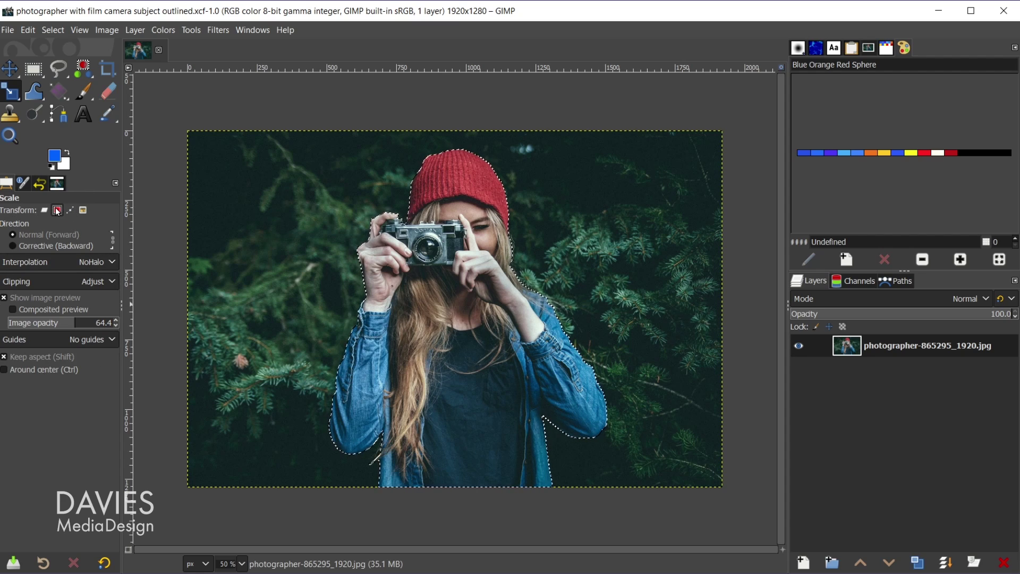
- Scale the selection outline around the woman up to 1133 × 1375 pixels
click(546, 453)
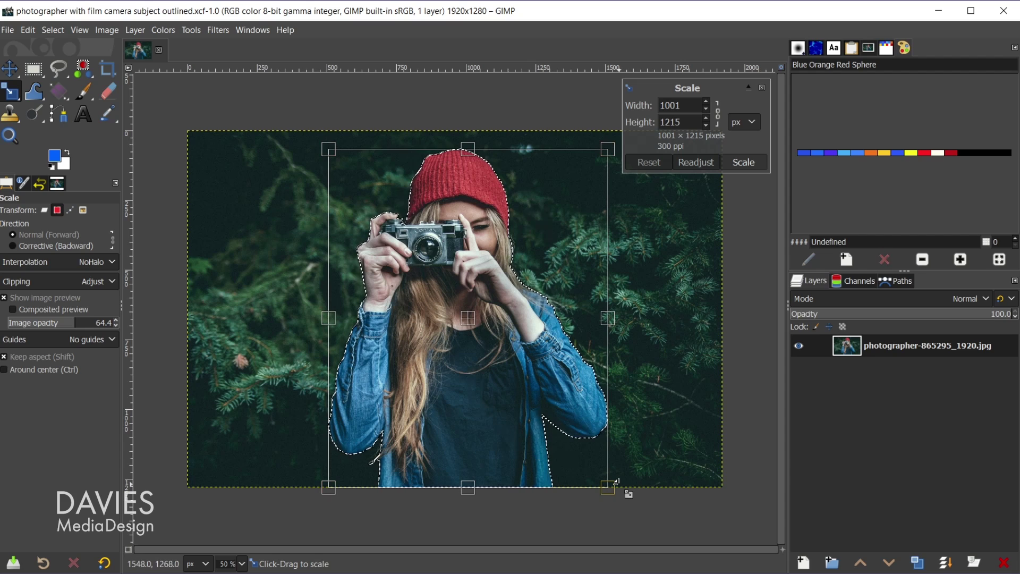
drag(613, 486, 642, 534)
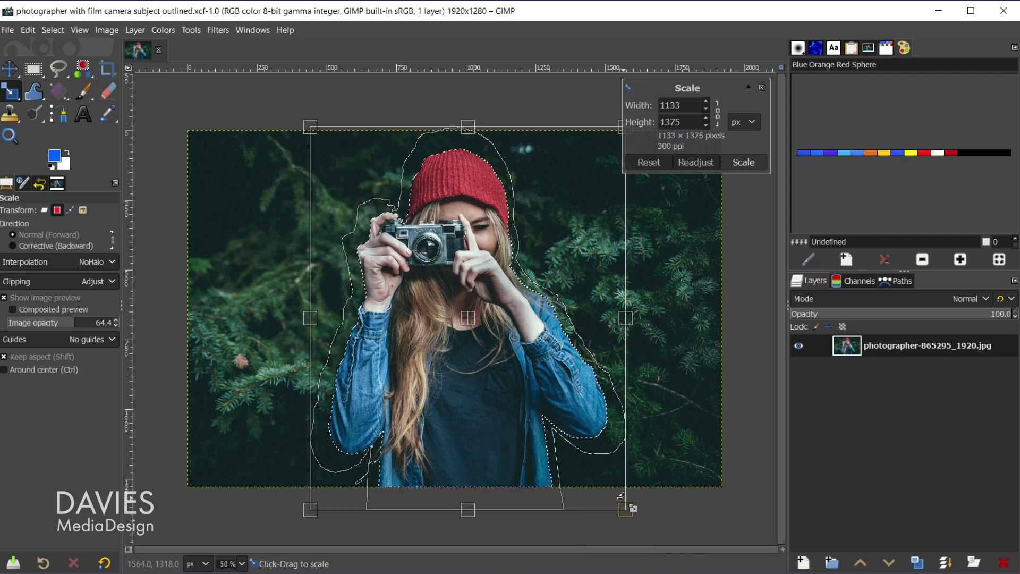
click(751, 167)
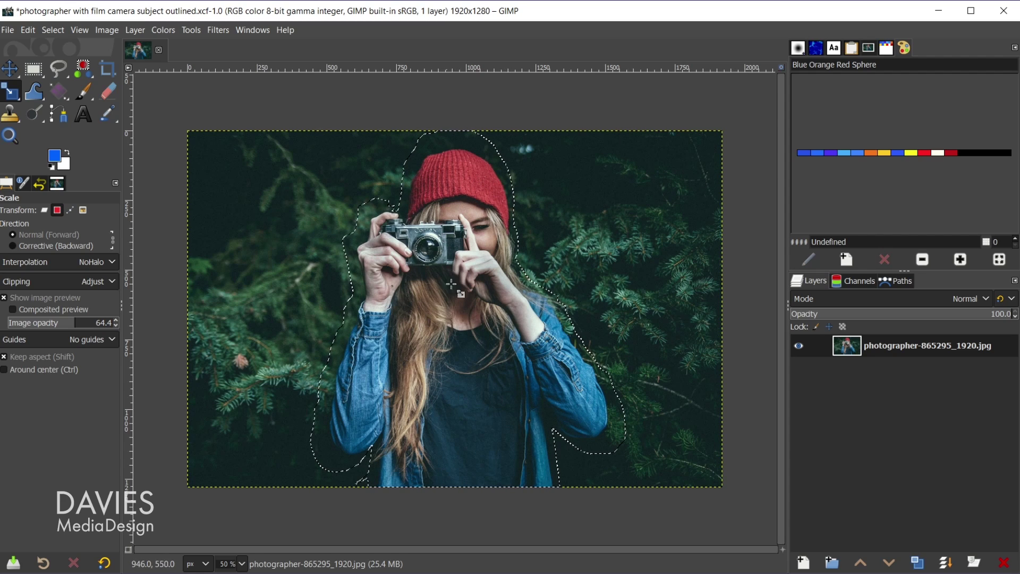
- Reopen the scaling frame on the selection and nudge its centre, previewing 1133 × 1280 pixels
click(466, 311)
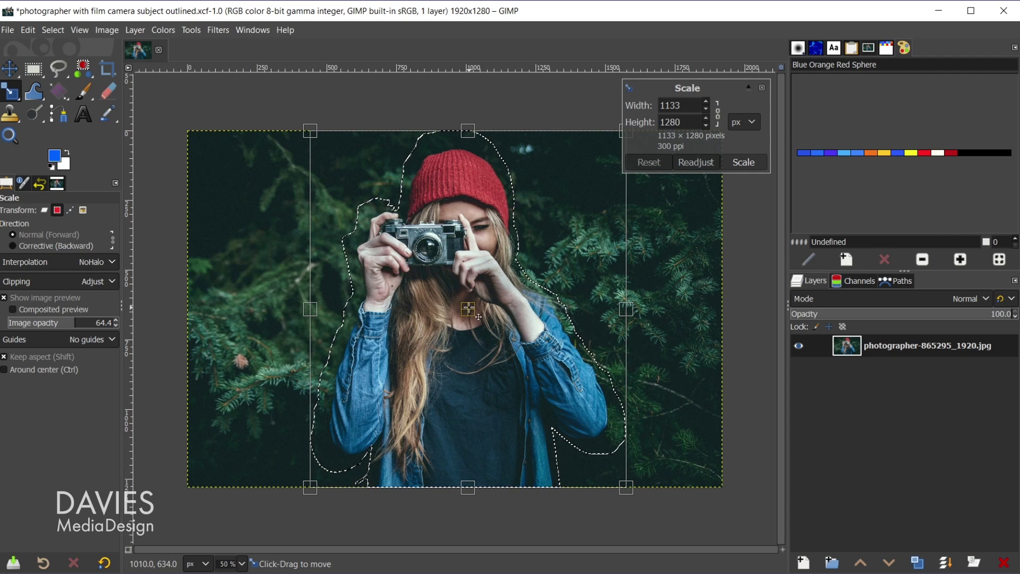
mouse_move(478, 317)
mouse_down()
mouse_move(481, 340)
mouse_move(569, 319)
mouse_move(420, 347)
mouse_move(335, 292)
mouse_move(489, 337)
mouse_move(571, 344)
mouse_move(481, 318)
mouse_up()
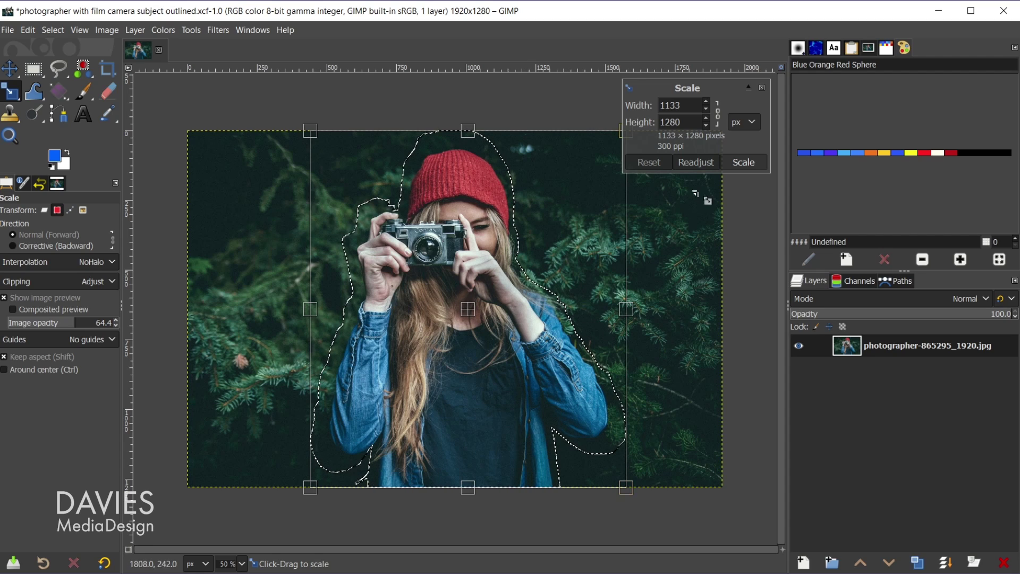
- Unlock the aspect ratio, stretch the outline wider, taller and toward lower left, then reset
click(717, 114)
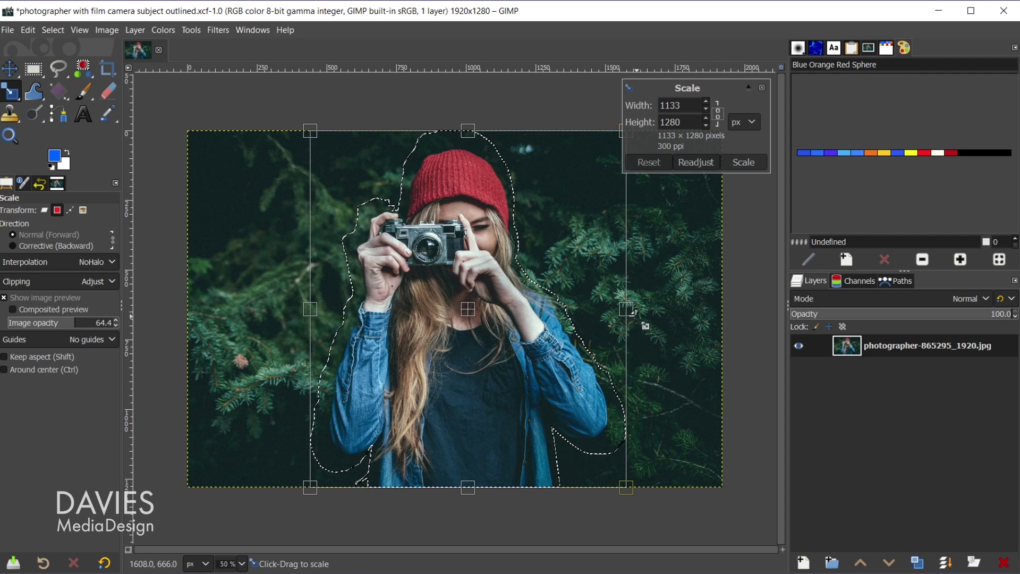
drag(625, 310, 712, 309)
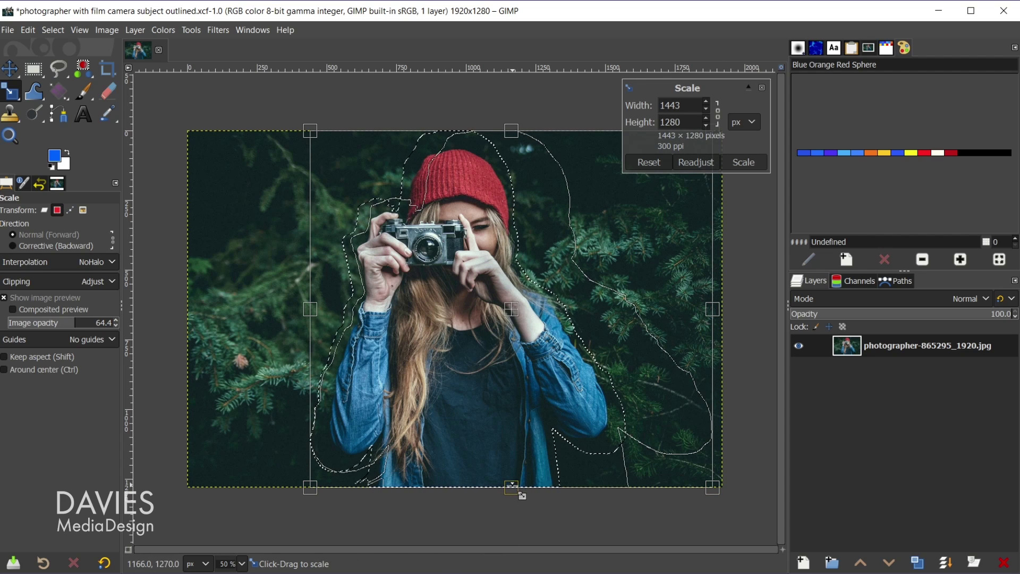
mouse_move(511, 487)
mouse_down()
mouse_move(514, 523)
mouse_move(503, 498)
mouse_up()
drag(315, 499, 295, 507)
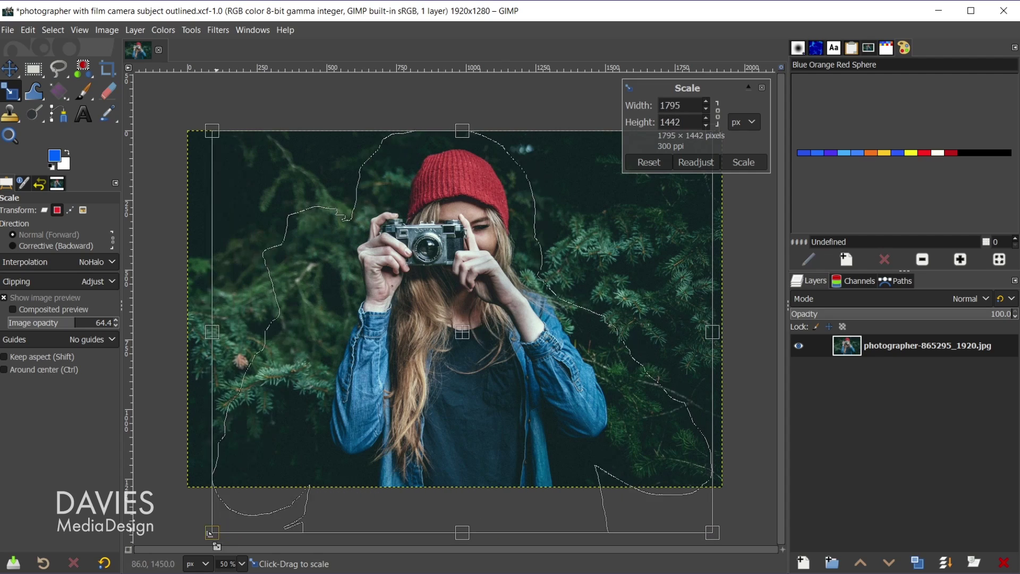
drag(210, 533, 252, 518)
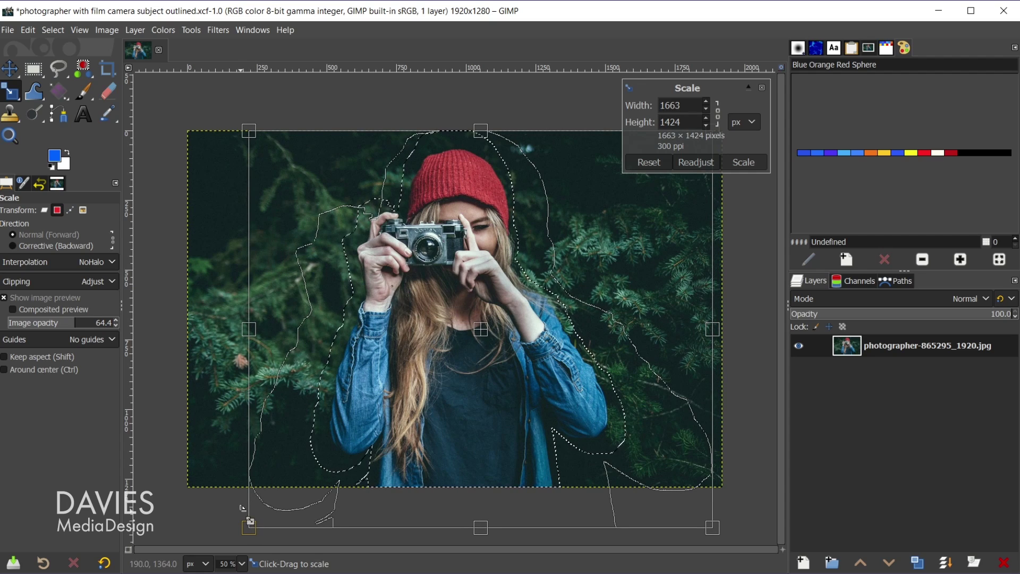
click(644, 166)
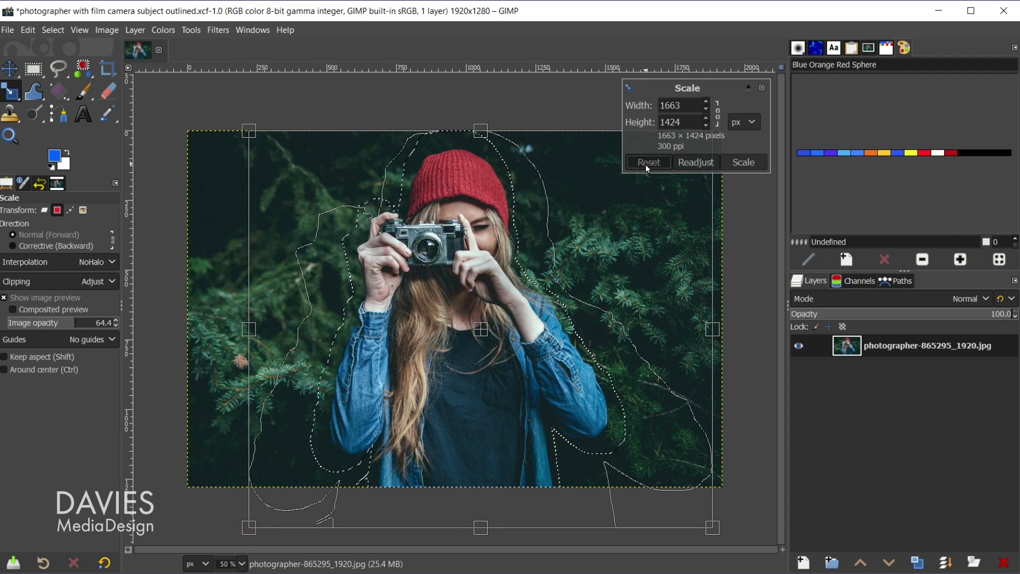
- Relock the aspect ratio, enlarge the outline again, then cancel the scale
click(720, 117)
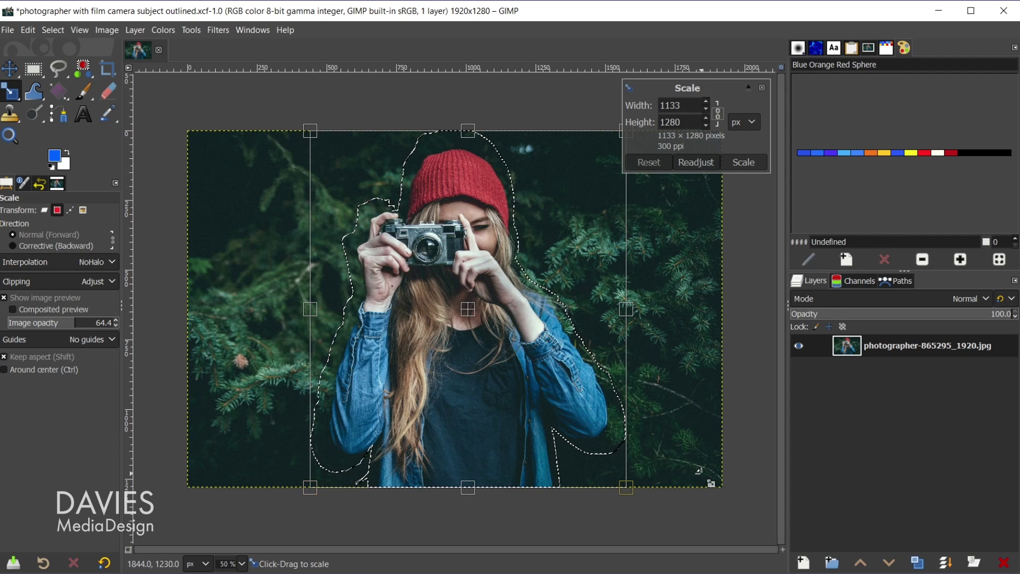
drag(626, 488, 645, 537)
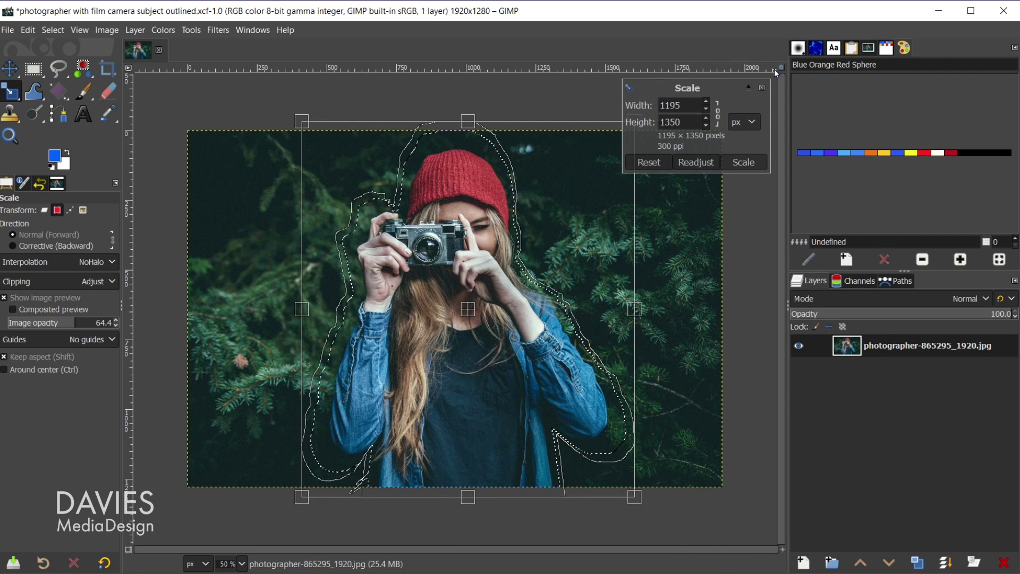
click(763, 88)
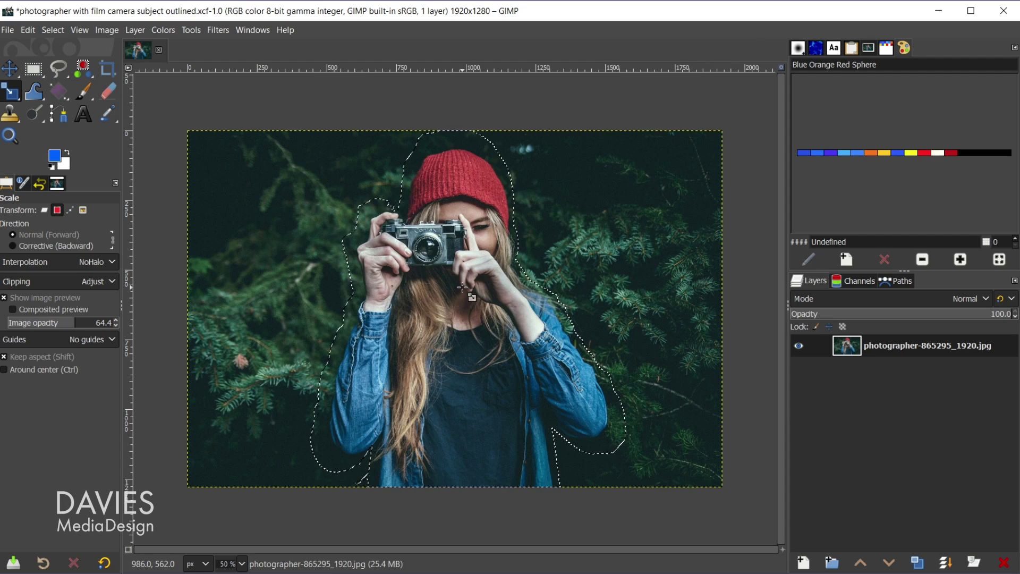
- Clear the selection and draw a rectangular selection across the photo's middle, adjusting its edges
key(ctrl+shift+a)
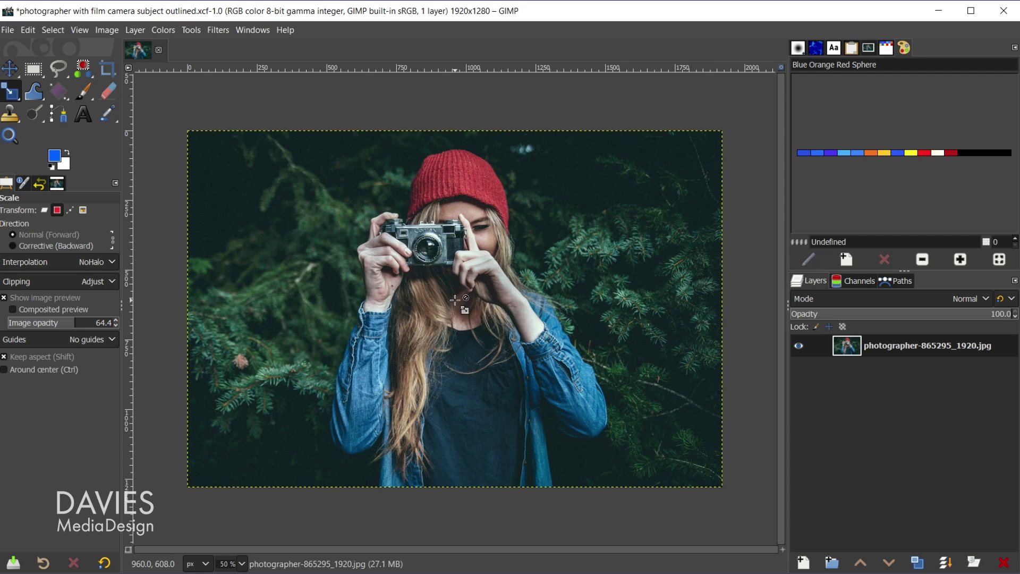
click(34, 70)
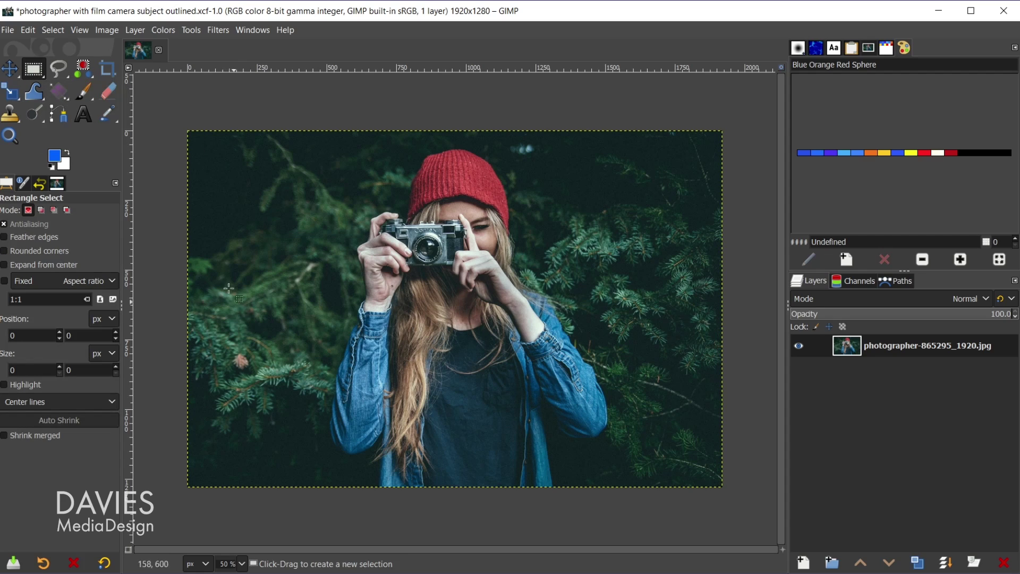
drag(227, 242, 554, 429)
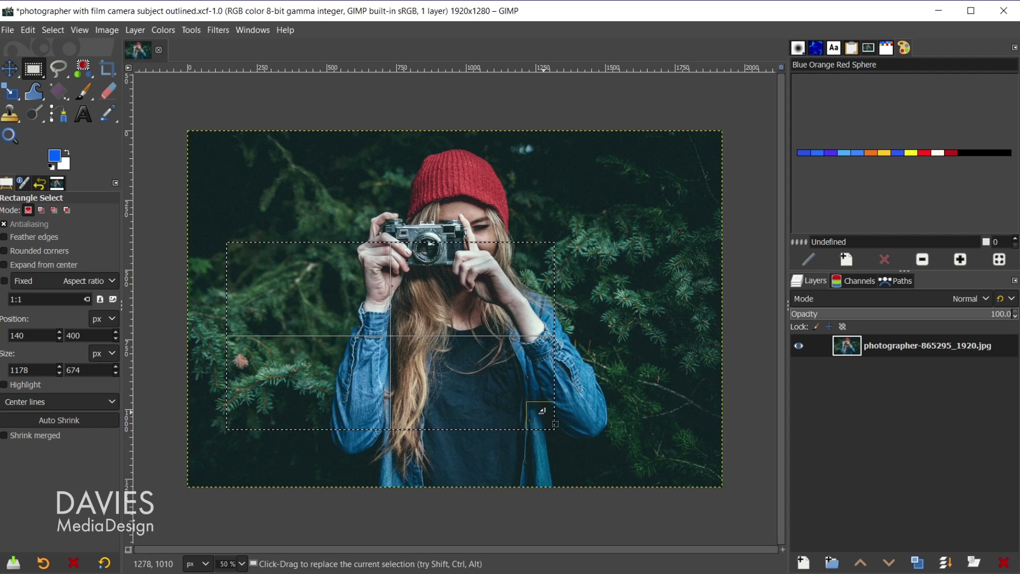
drag(541, 408, 585, 422)
drag(569, 310, 617, 422)
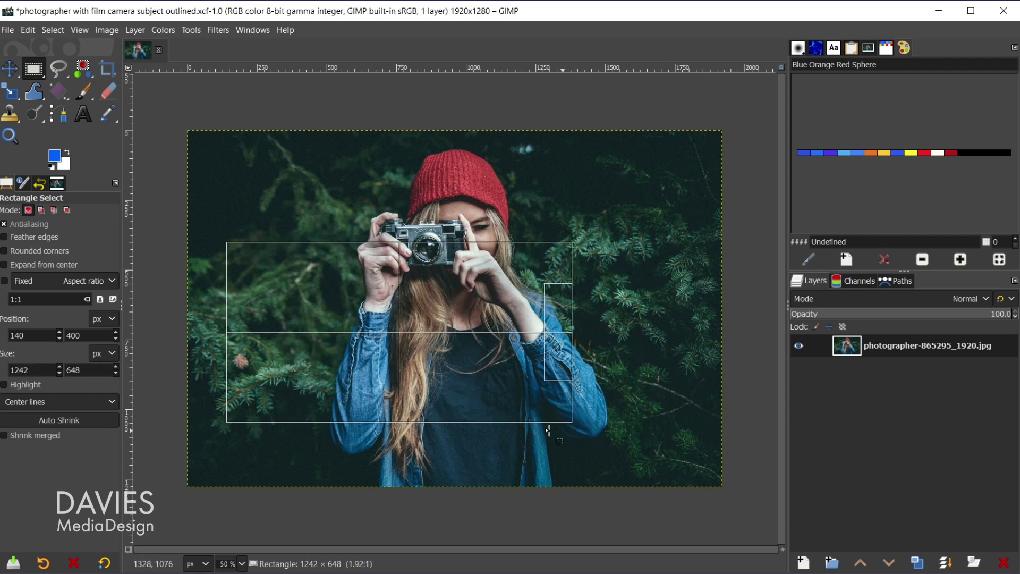
drag(381, 261, 385, 304)
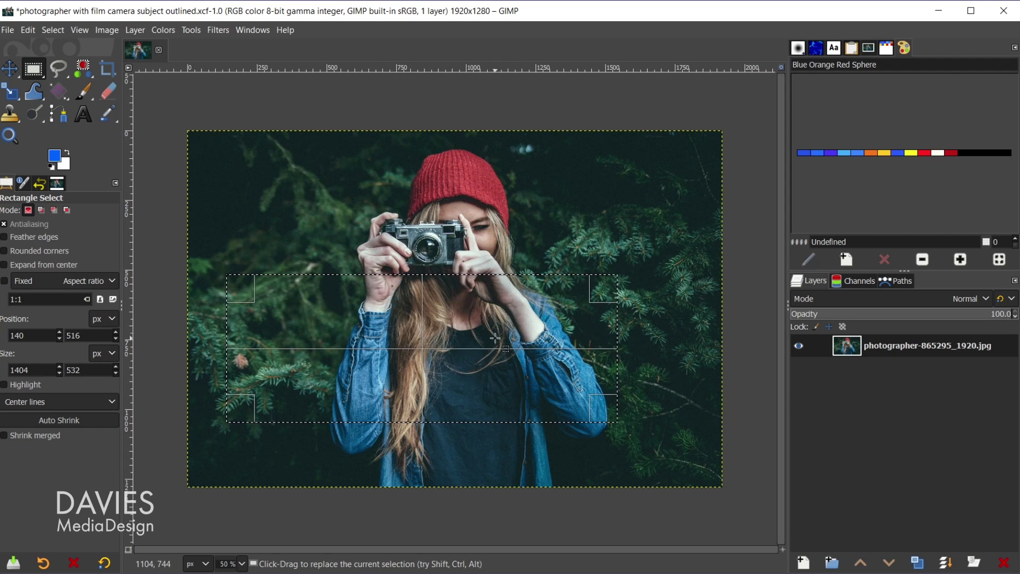
- Toggle a fixed aspect ratio and resize to the final 1408 × 668 selection at 140, 448
click(6, 282)
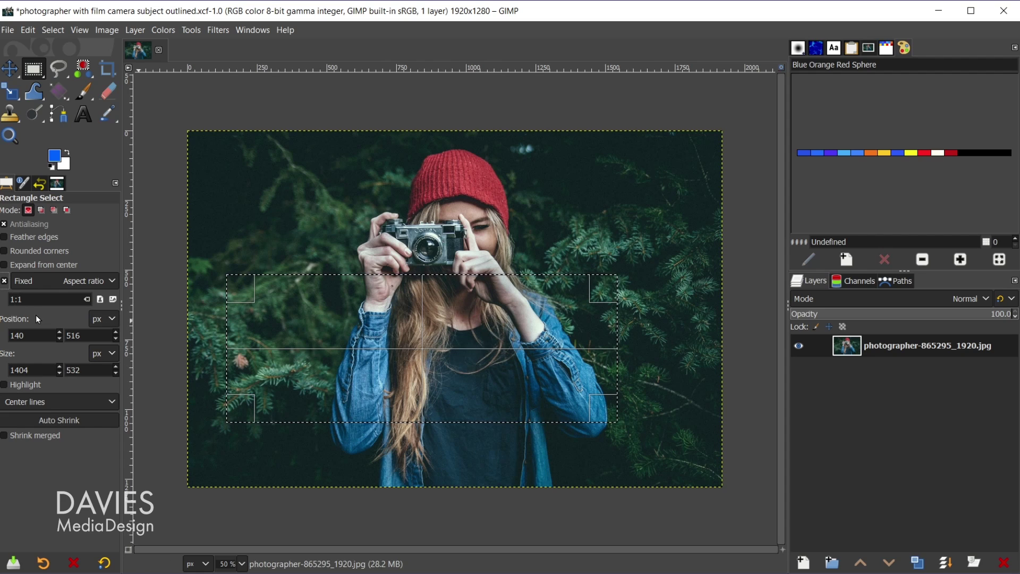
drag(604, 346, 362, 349)
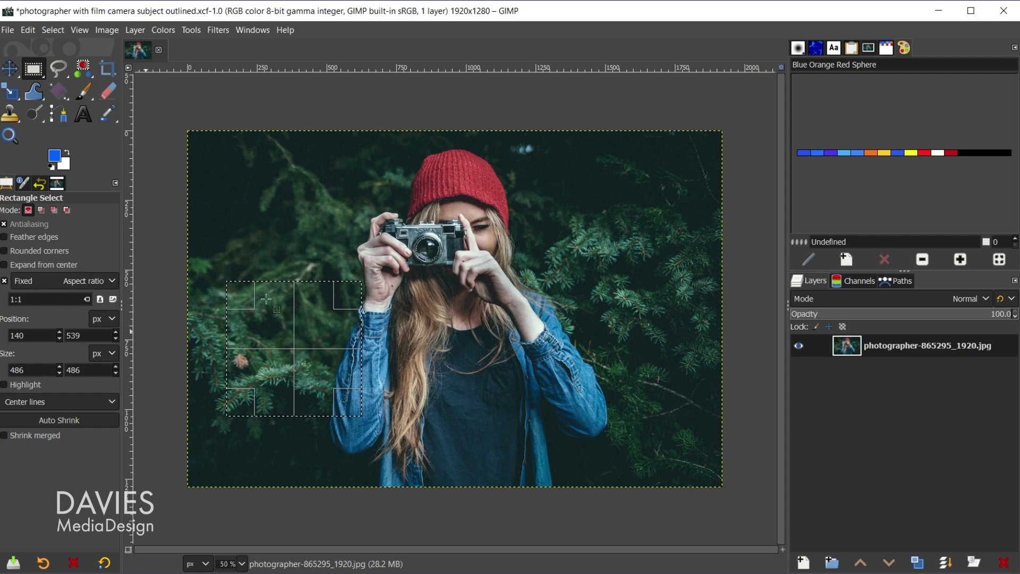
drag(347, 341, 599, 345)
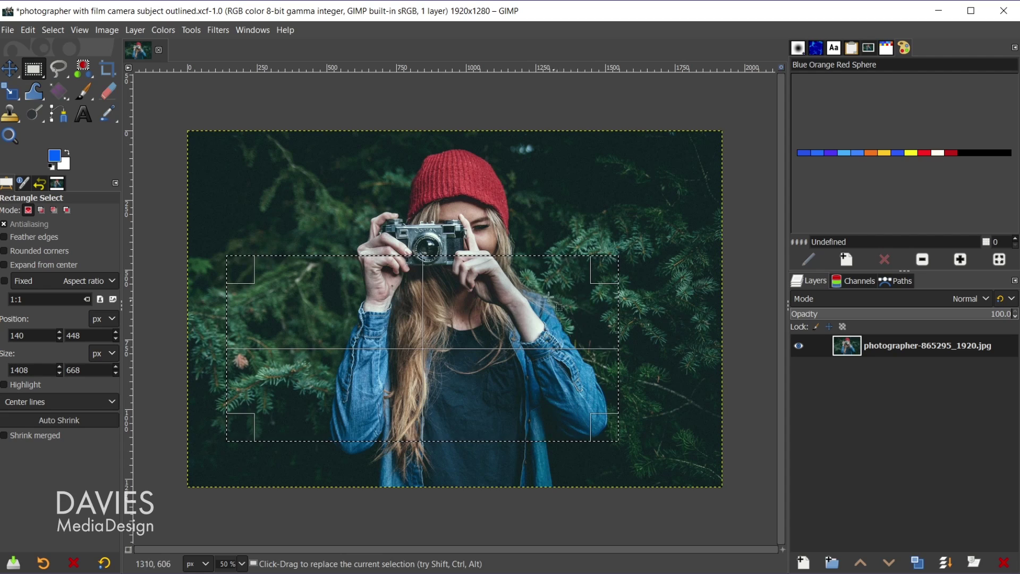
- Scale the rectangular selection down to 1010 × 479 in Selection mode and shift it left
key(shift+s)
click(507, 342)
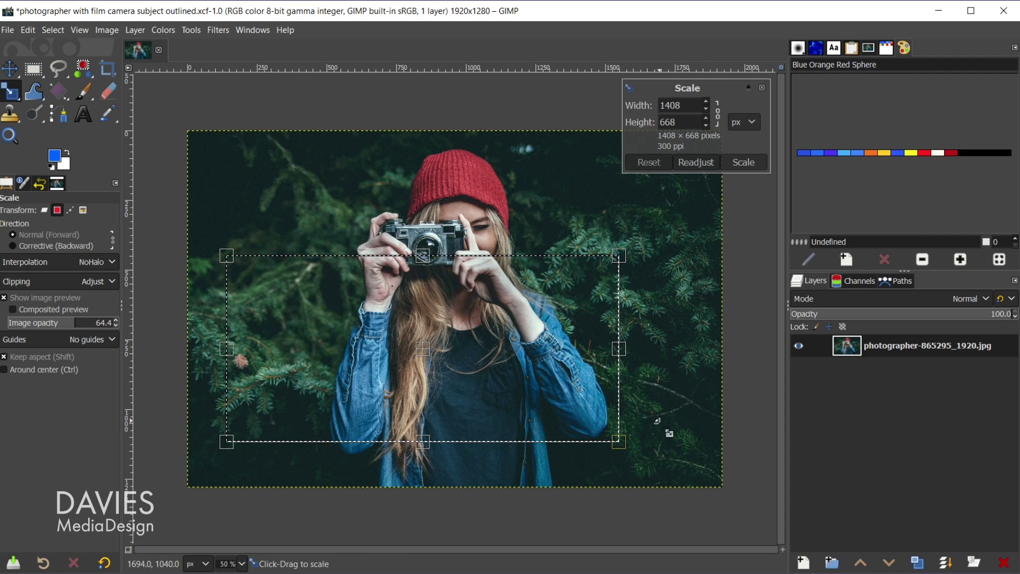
drag(618, 441, 483, 473)
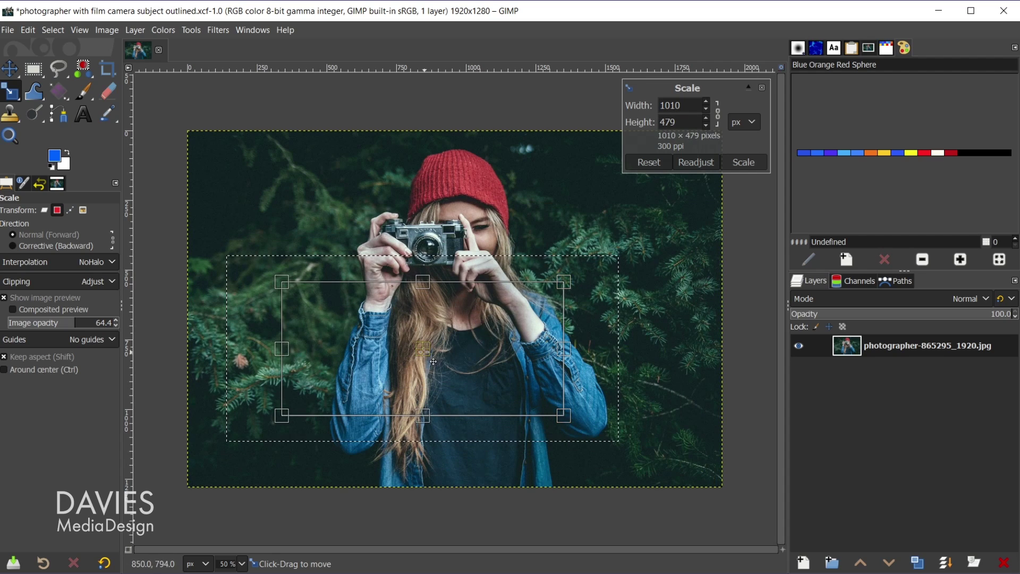
drag(426, 360, 364, 360)
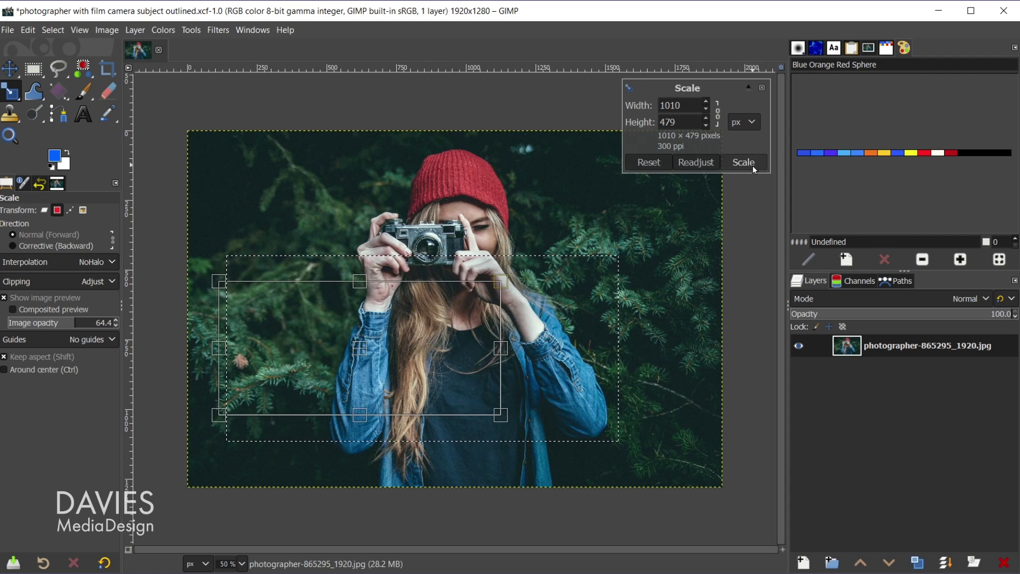
click(753, 166)
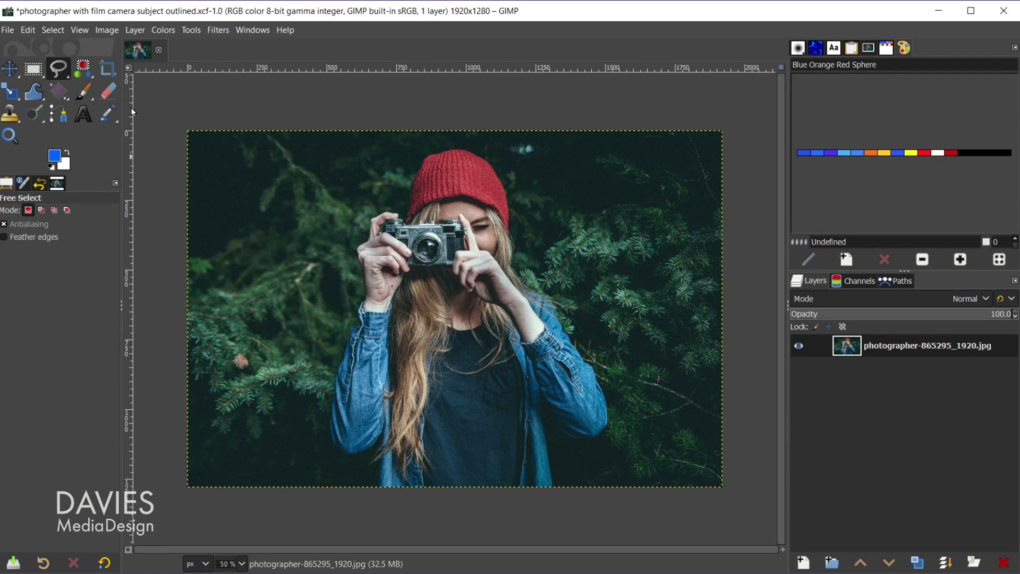
- Trace a freehand selection over the left branches and along her hair
click(211, 345)
click(271, 246)
click(415, 245)
mouse_move(478, 364)
mouse_down()
mouse_move(383, 402)
mouse_move(295, 401)
mouse_move(266, 363)
mouse_move(234, 370)
mouse_move(210, 346)
mouse_up()
key(Return)
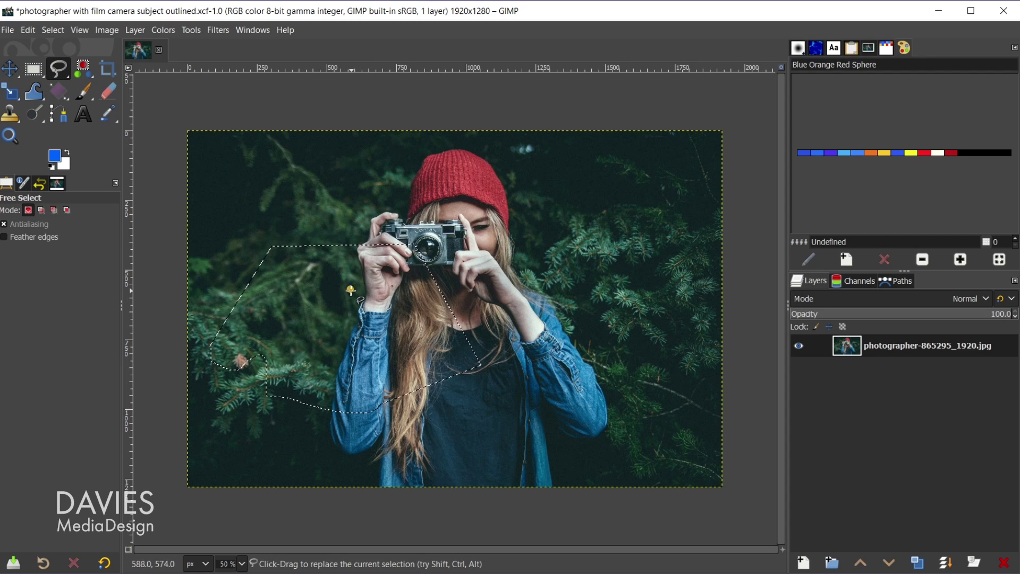
- Shrink the freehand selection to about 739 × 462 pixels with the Scale tool
key(shift+s)
click(329, 301)
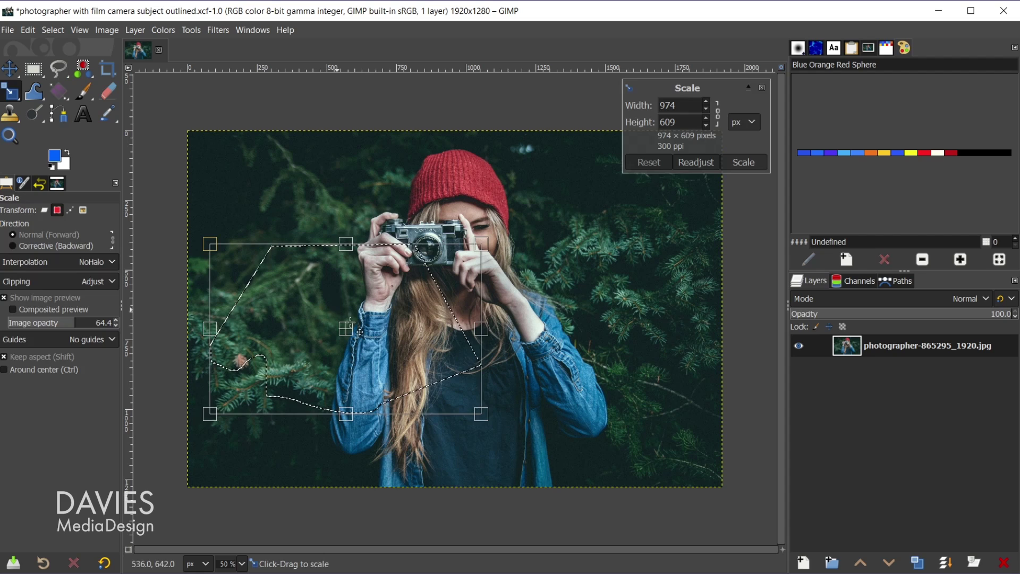
drag(483, 413, 367, 457)
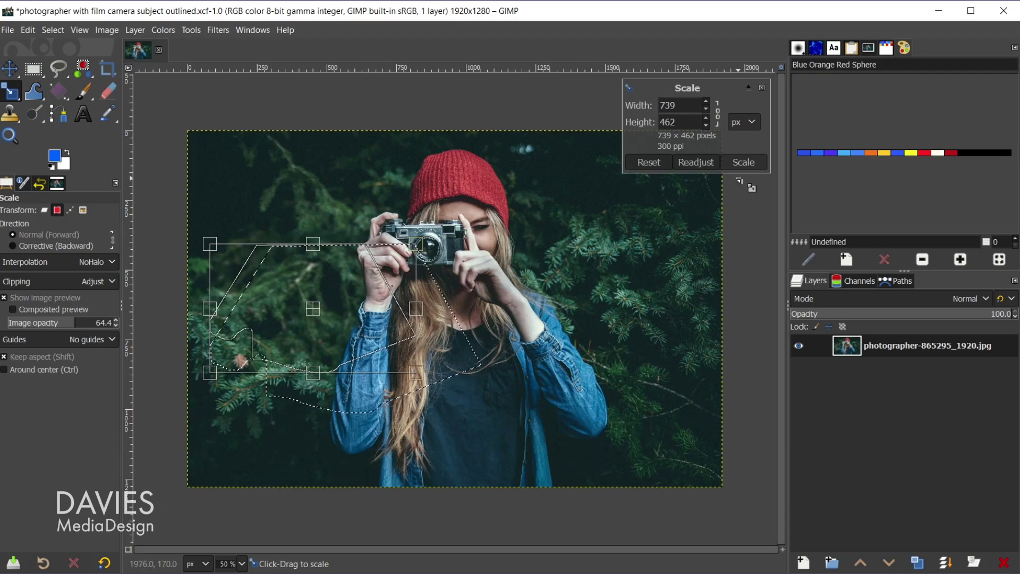